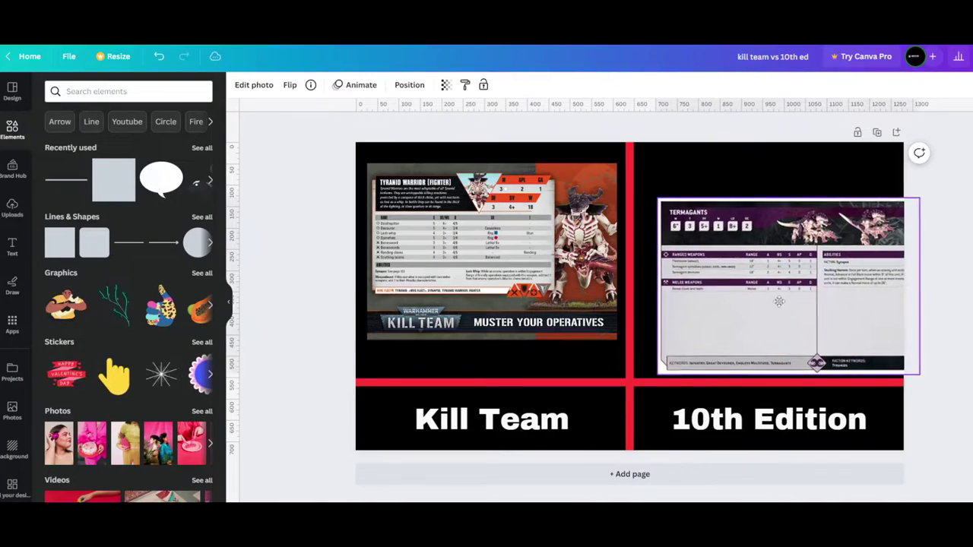
Step: Nudge the 10th Edition caption up-left, then search 'worksheet' templates from Canva's home page
left_click_drag(707, 406, 694, 394)
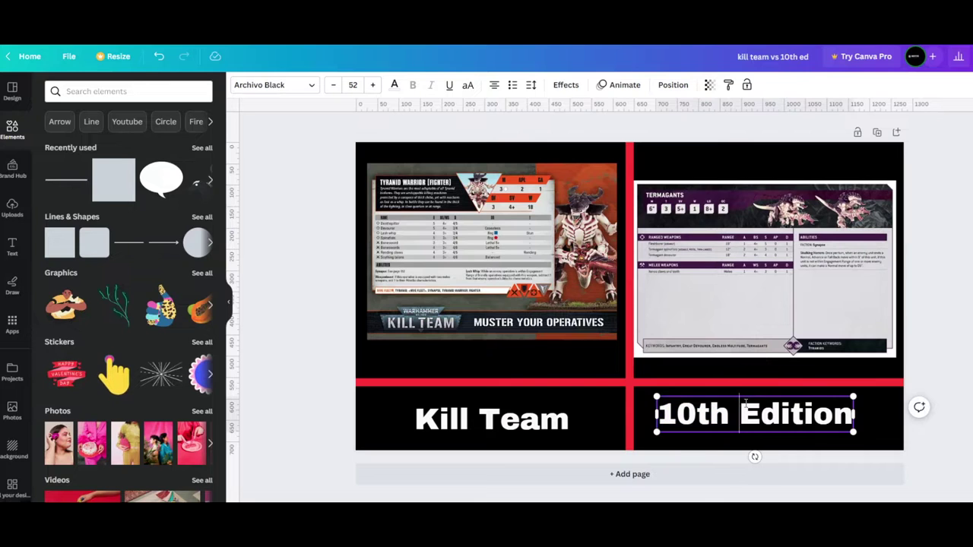
left_click(691, 317)
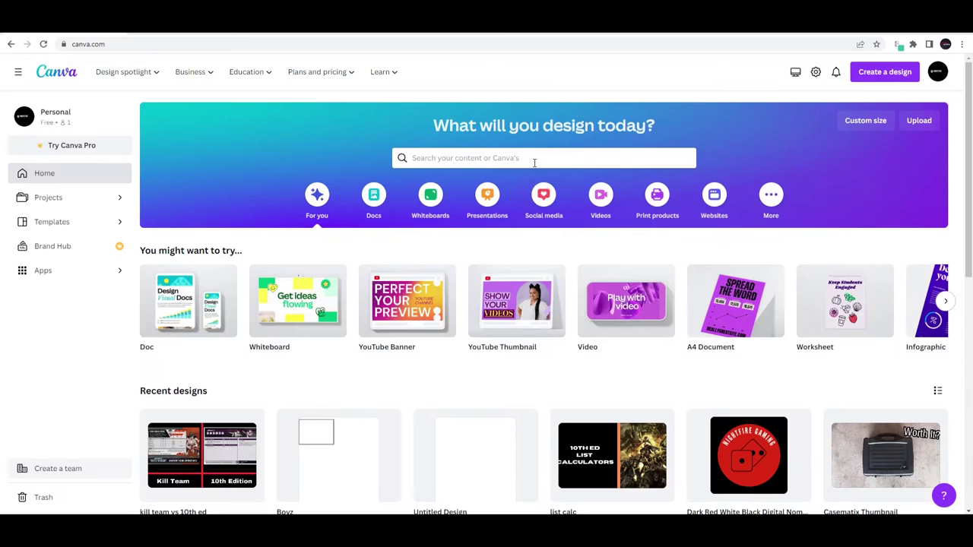
left_click(535, 161)
type("worksheet")
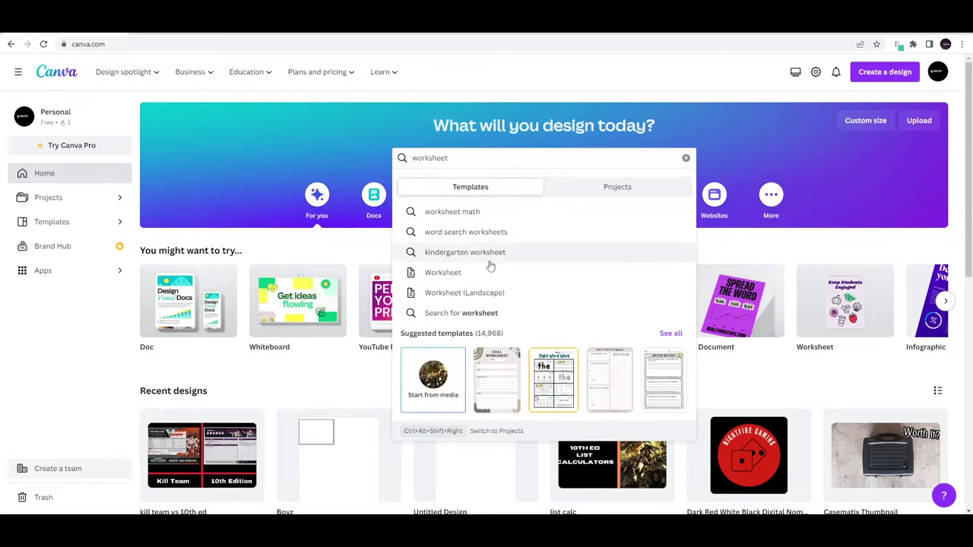
Step: Create a US Letter Worksheet design and add a Rectangle shape from Elements
left_click(481, 272)
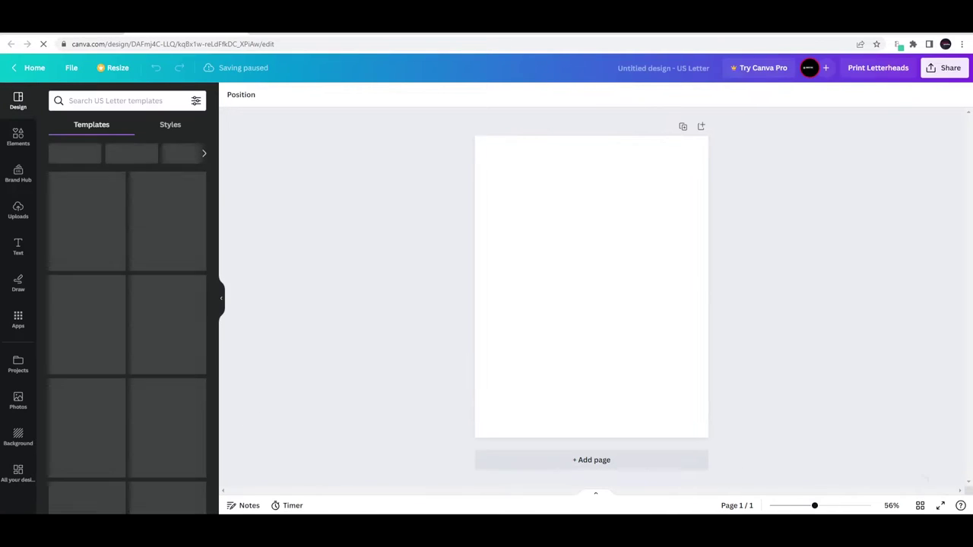
left_click(22, 133)
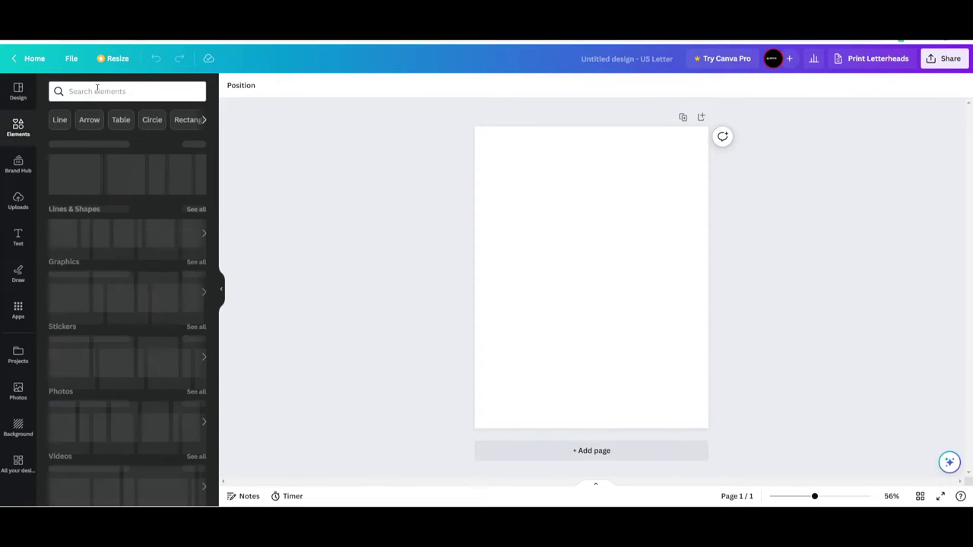
left_click(96, 91)
type("rectang")
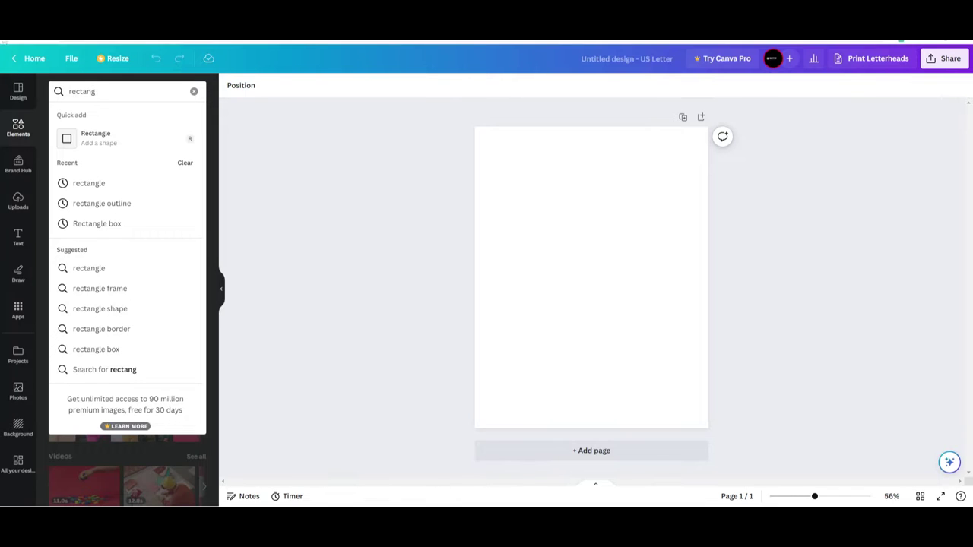
left_click(97, 139)
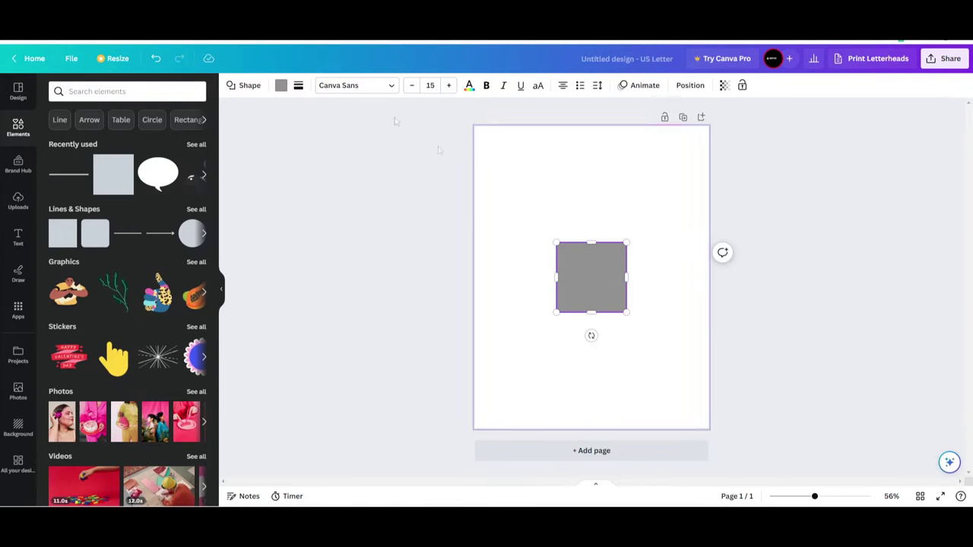
left_click(281, 85)
Step: Give the square a white fill and a solid black border
left_click(168, 147)
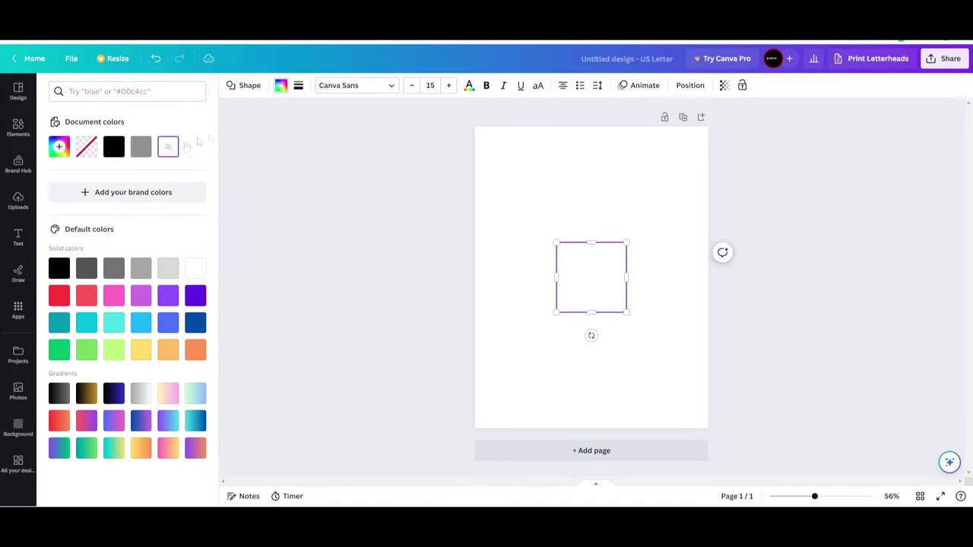
left_click(298, 87)
left_click(305, 151)
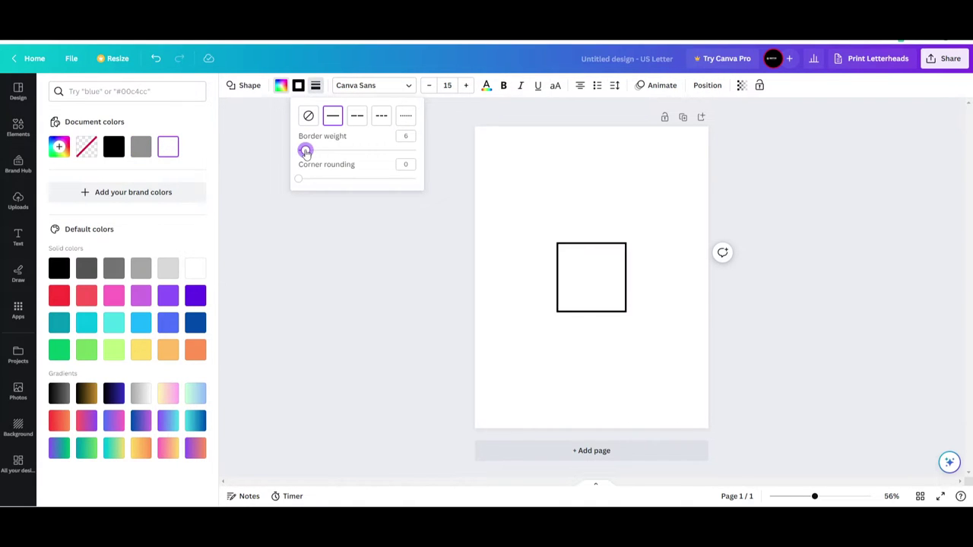
Step: Resize the square into a card-sized outline at the top-left and duplicate it
mouse_move(590, 244)
left_mouse_down()
mouse_move(589, 230)
mouse_move(590, 244)
left_mouse_up()
left_click_drag(626, 275, 636, 275)
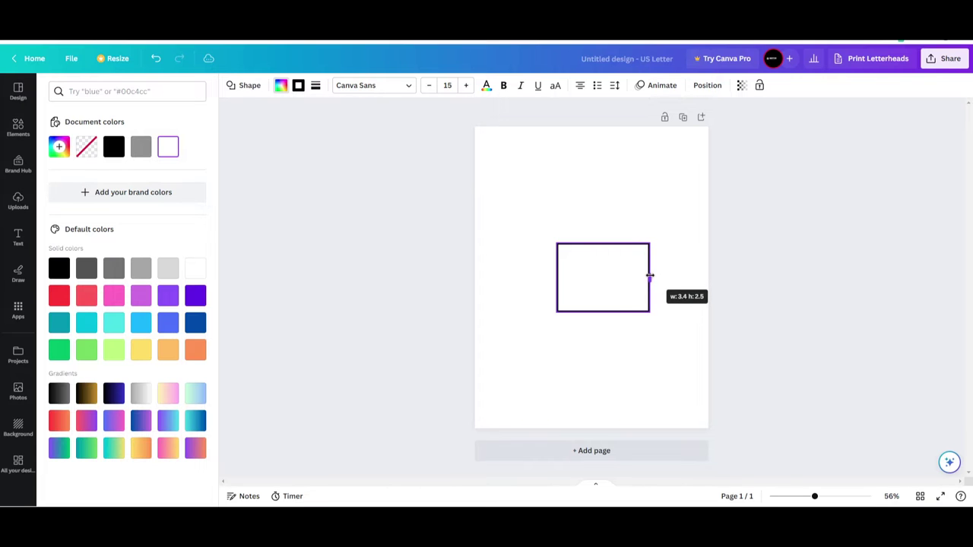
left_click_drag(652, 276, 537, 336)
key("ctrl+d")
key("ctrl+d")
key("ctrl+d")
key("ctrl+d")
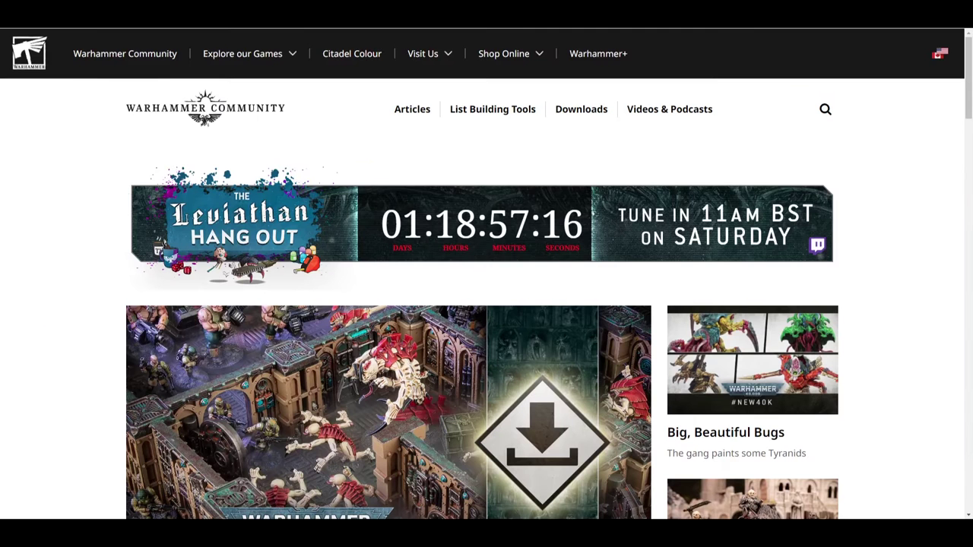
Step: Search the site for 'xeno index', open Free Xenos Index Cards, and scroll to Orks
left_click(825, 110)
type("xeno index")
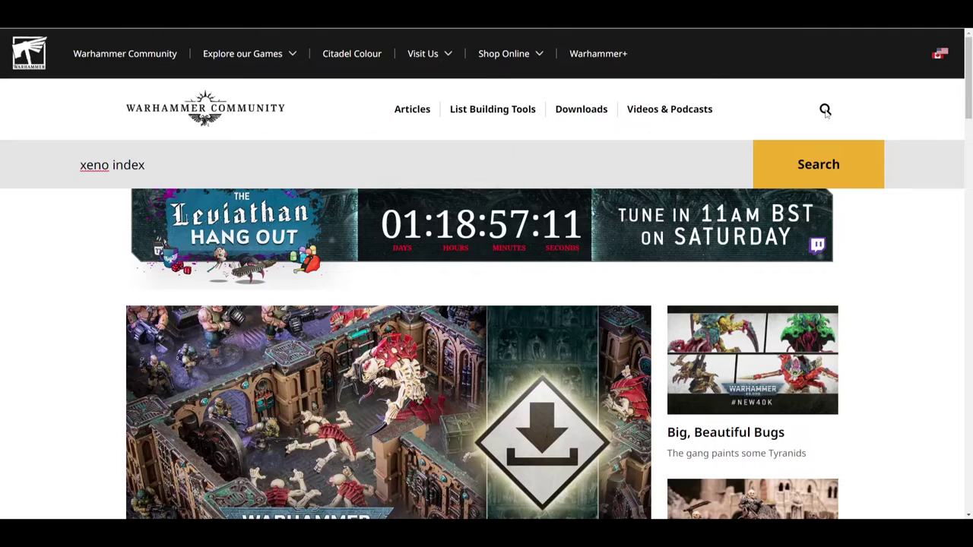
key("Return")
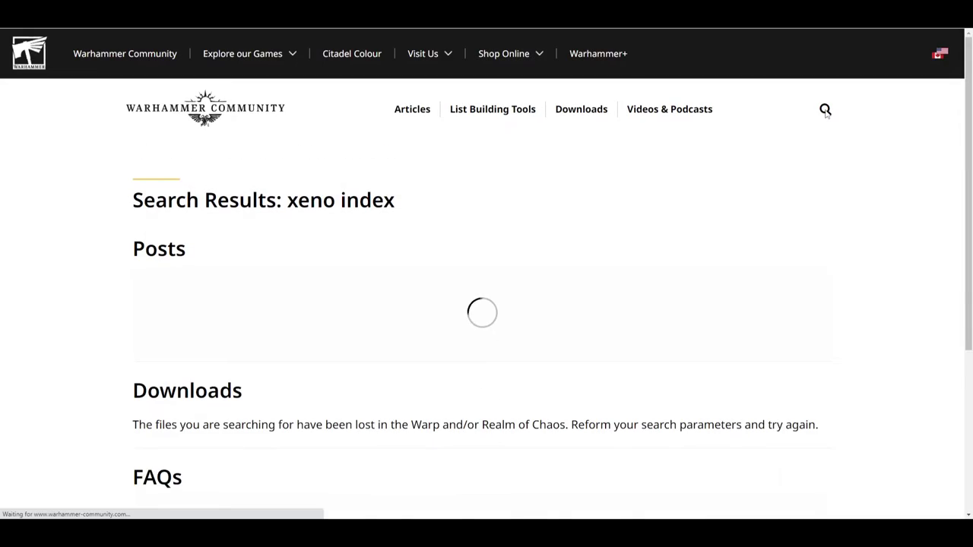
scroll(777, 178, "down", 2)
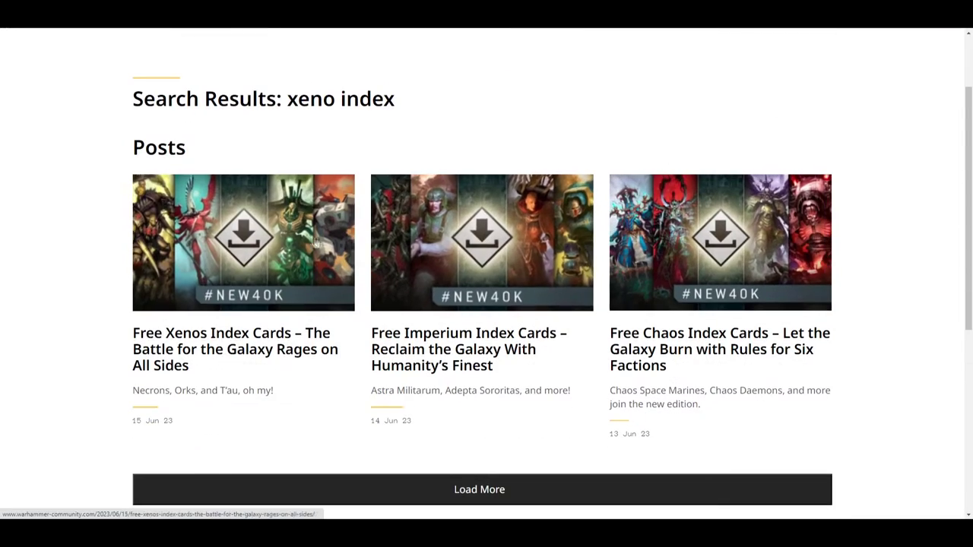
left_click(300, 238)
scroll(300, 238, "down", 10)
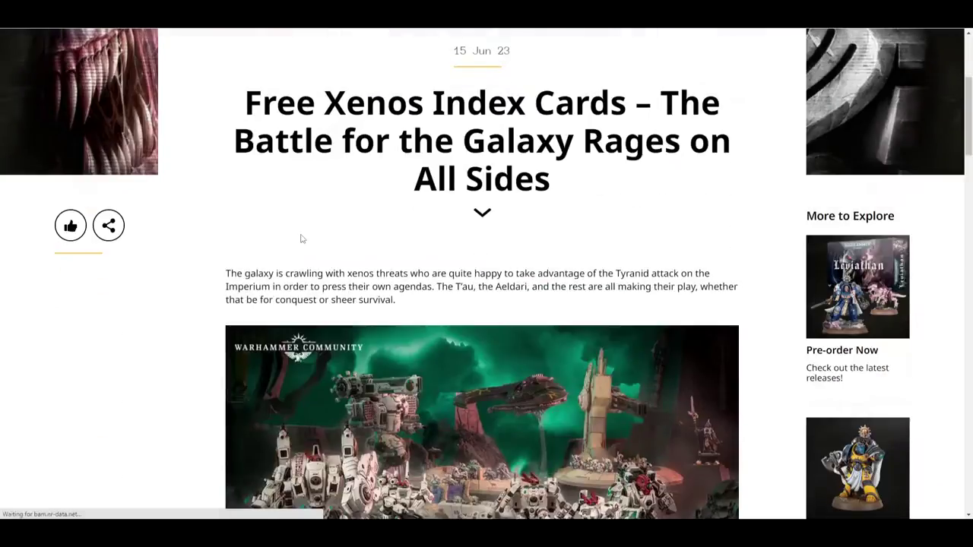
scroll(300, 238, "down", 10)
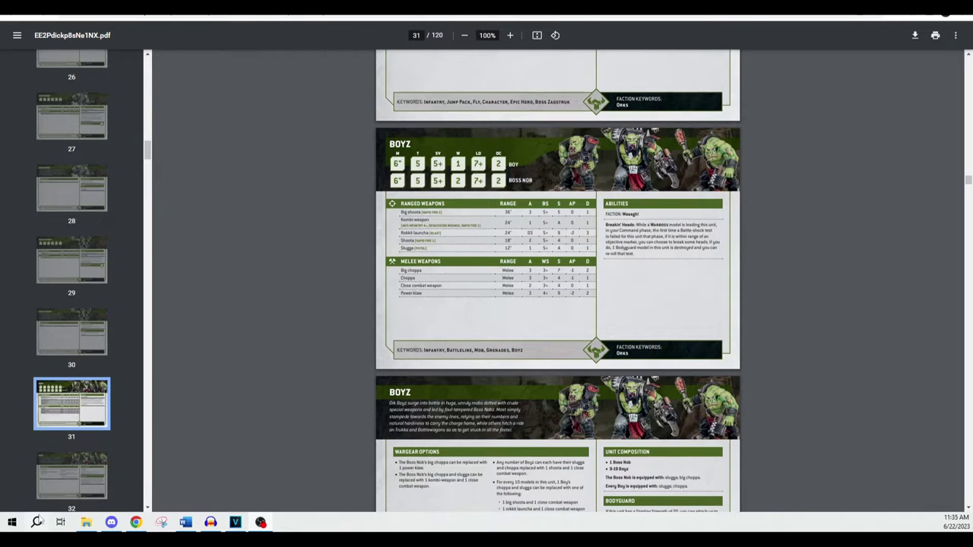
Step: Launch Snipping Tool from Windows search
left_click(37, 521)
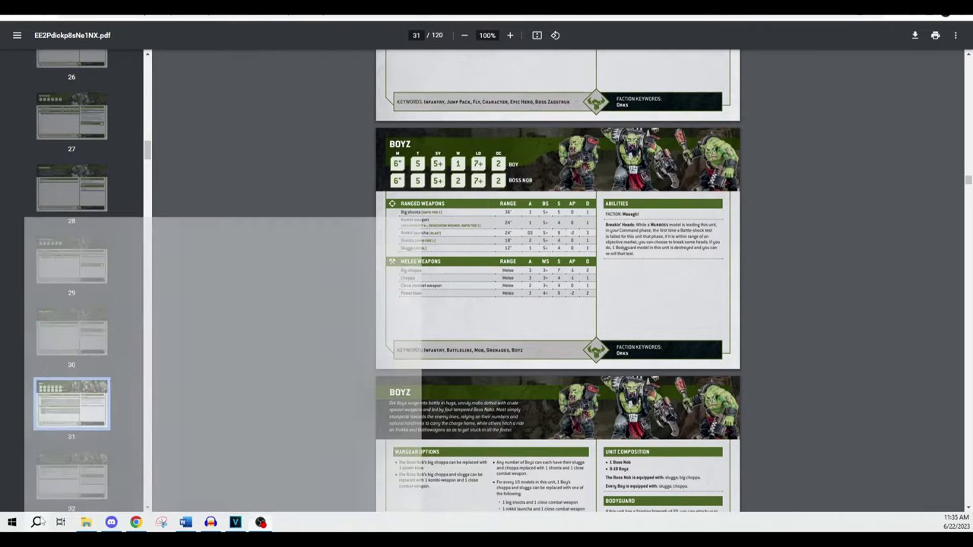
type("sn")
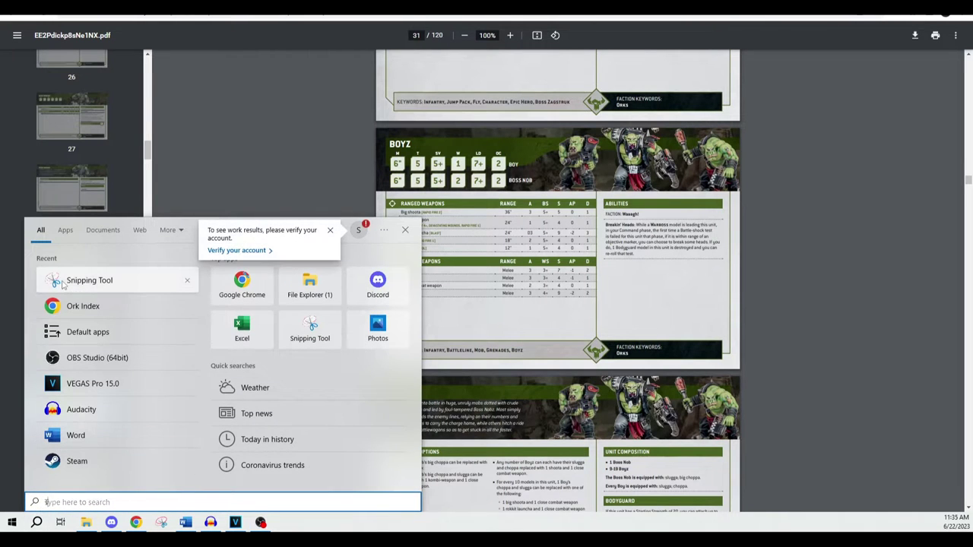
left_click(91, 278)
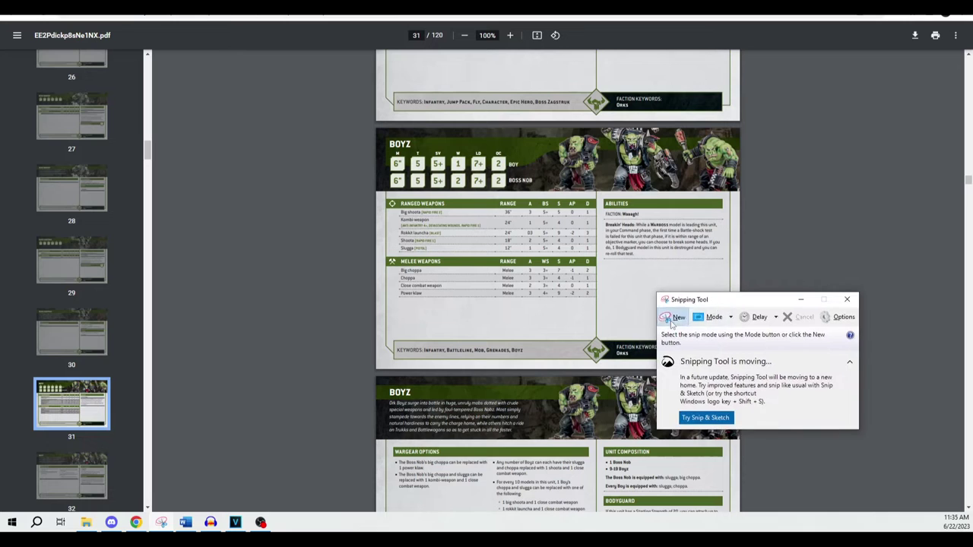
Step: Snip the Boyz datasheet from page 31 and save it as JPEG 'ork boyz'
left_click(673, 317)
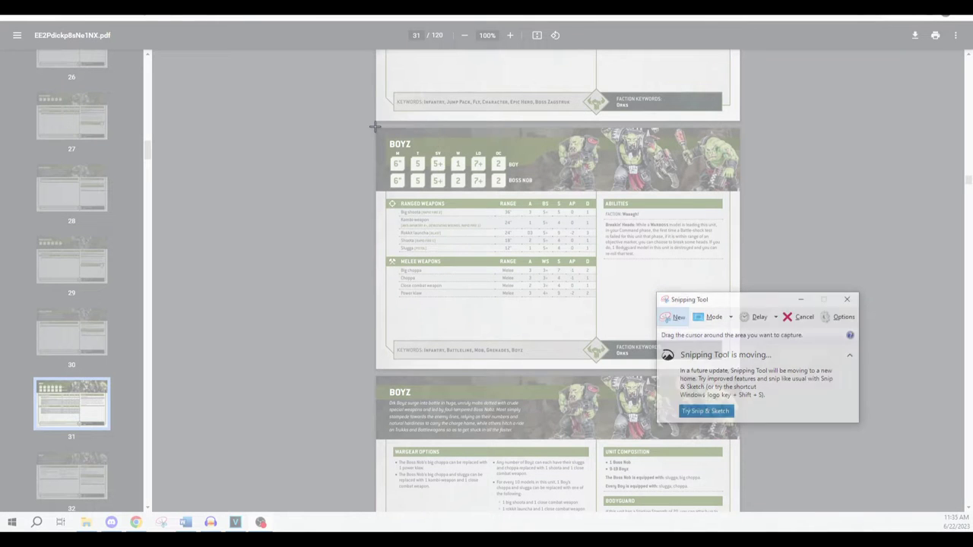
left_click_drag(373, 127, 741, 371)
right_click(621, 249)
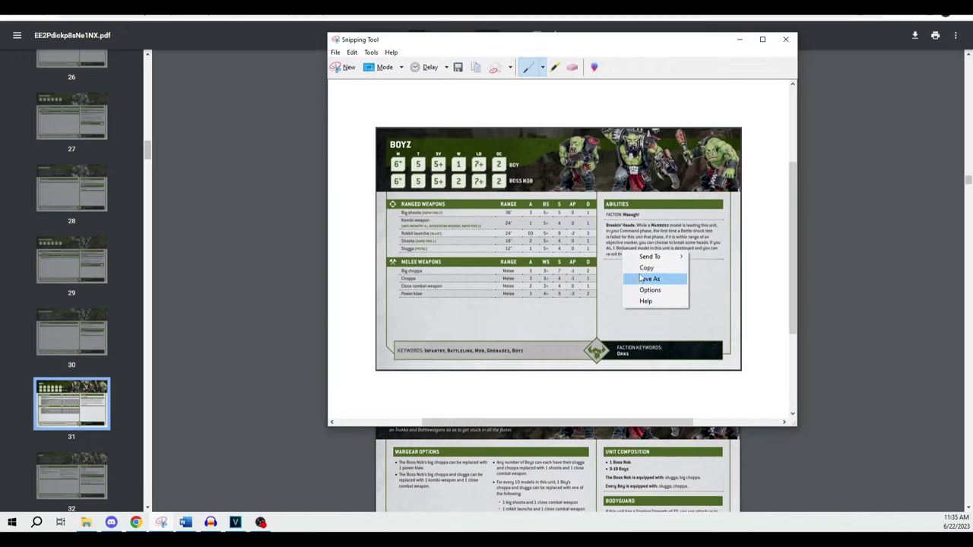
left_click(639, 278)
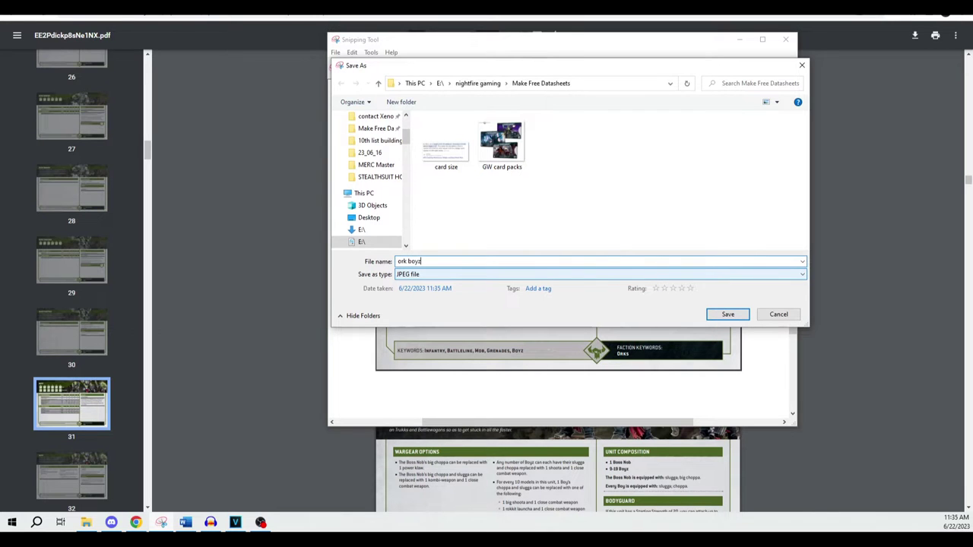
key("Return")
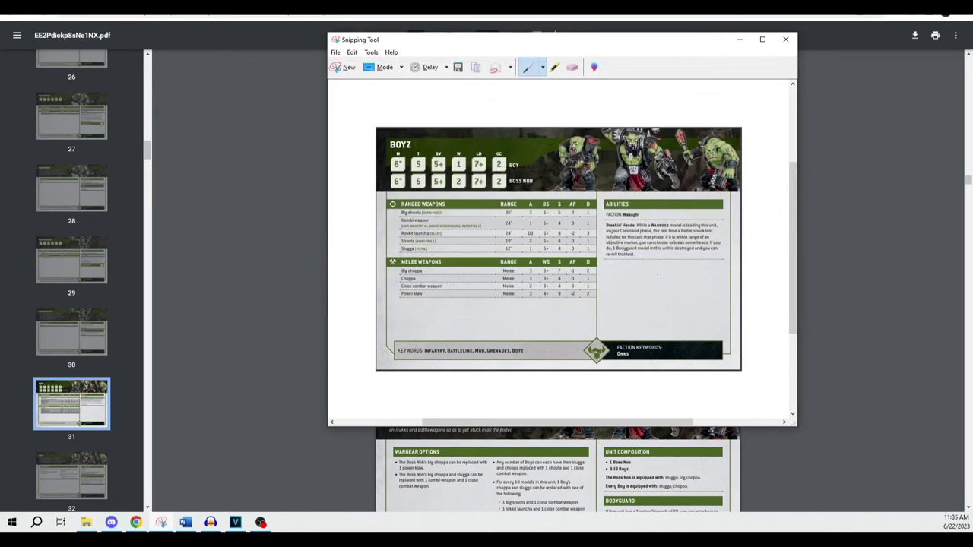
left_click(807, 294)
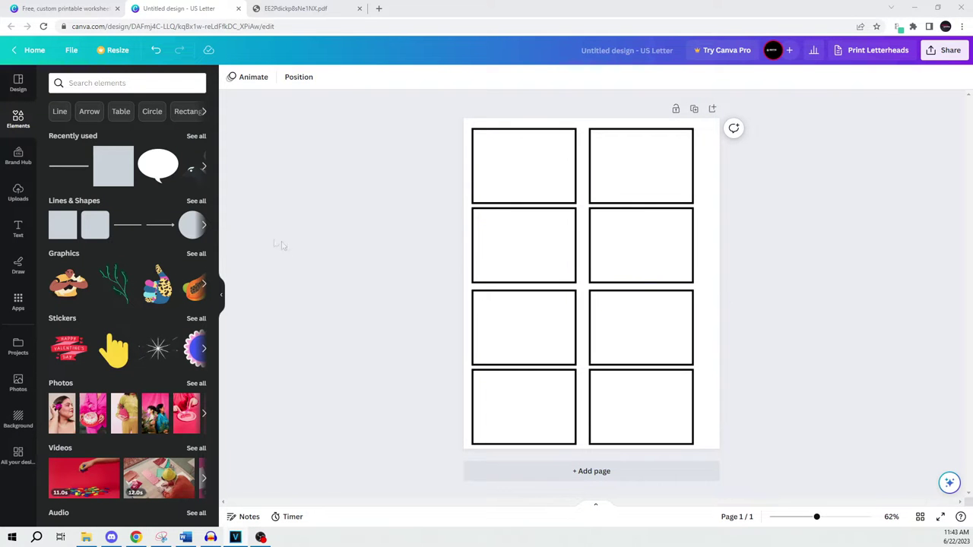
left_click(18, 192)
Step: Upload 'ork boyz', add it to the page, and shrink it into the top-left card outline
left_click(125, 108)
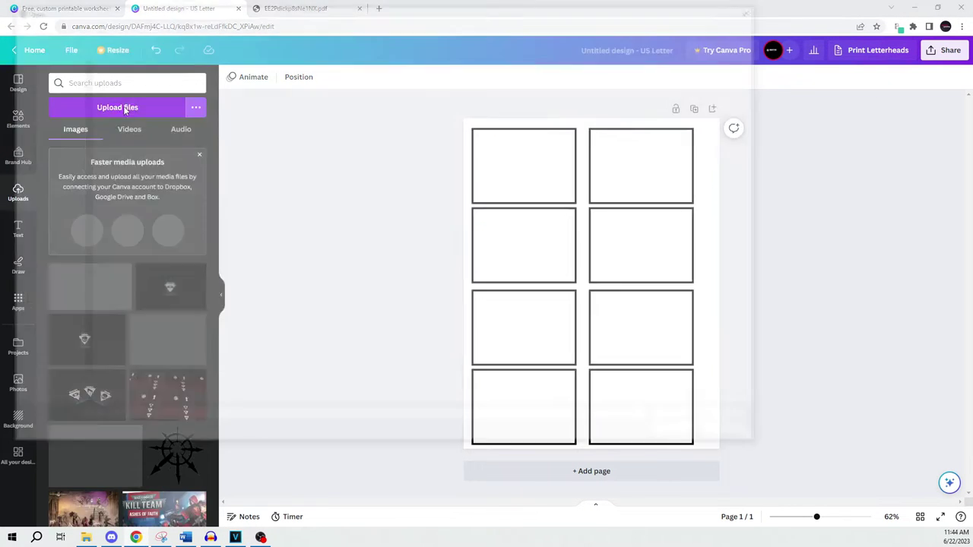
left_click(290, 89)
double_click(289, 88)
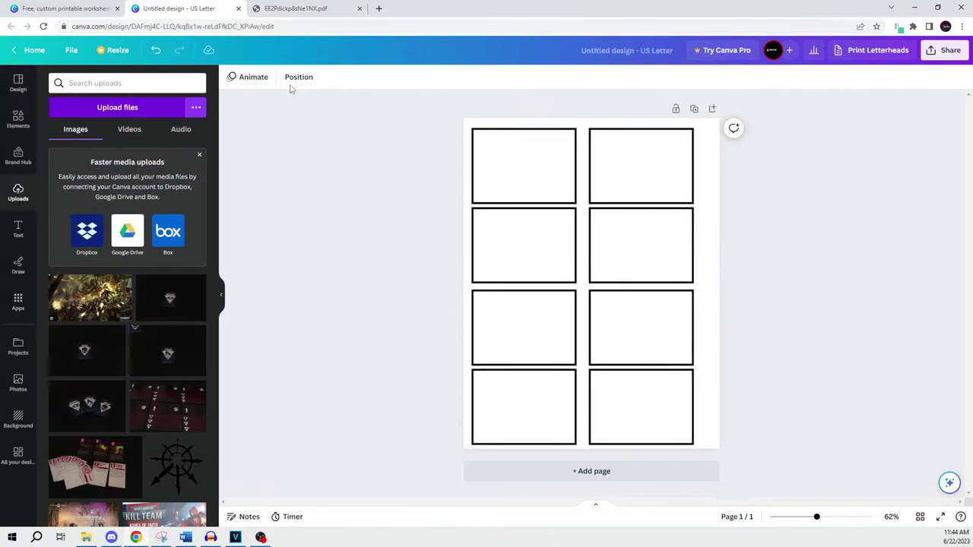
left_click(85, 296)
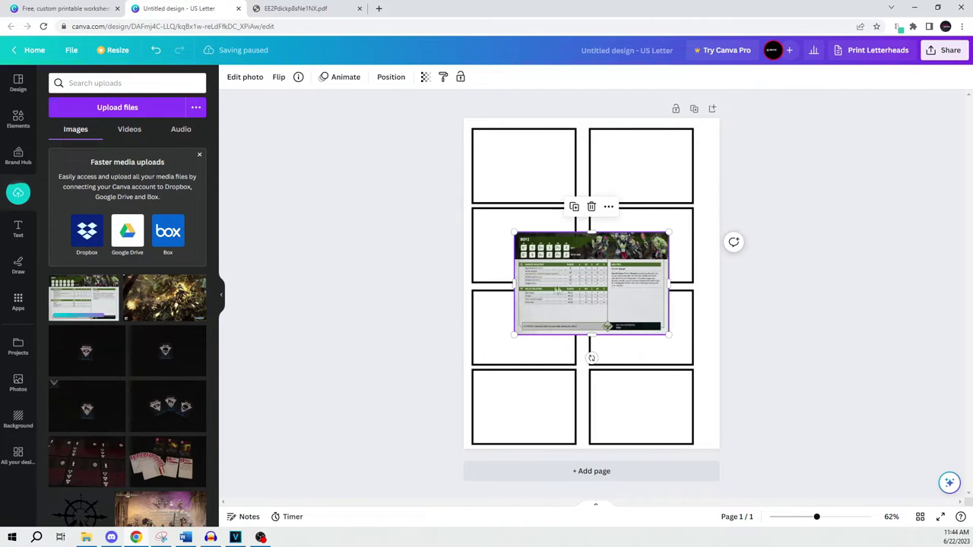
left_click_drag(611, 296, 569, 192)
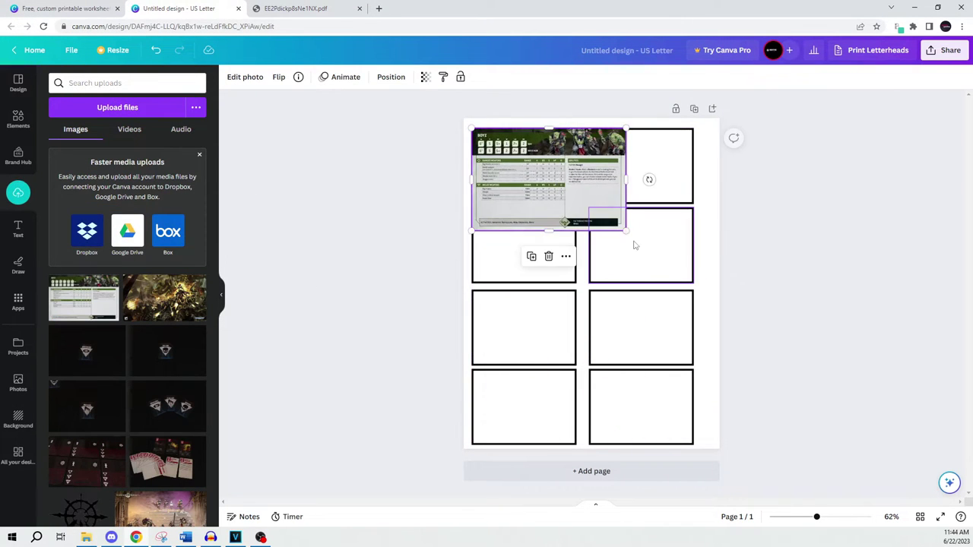
left_click_drag(627, 231, 571, 205)
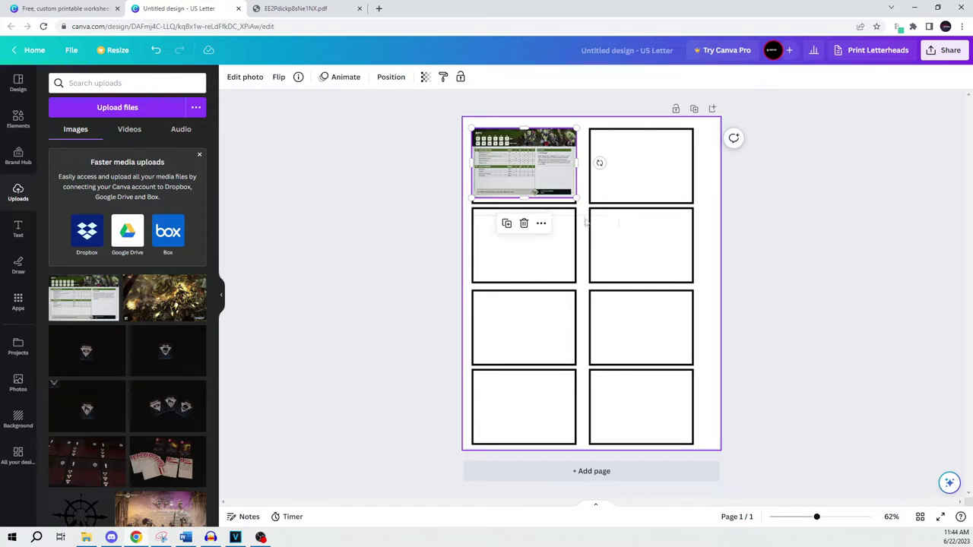
left_click(583, 236)
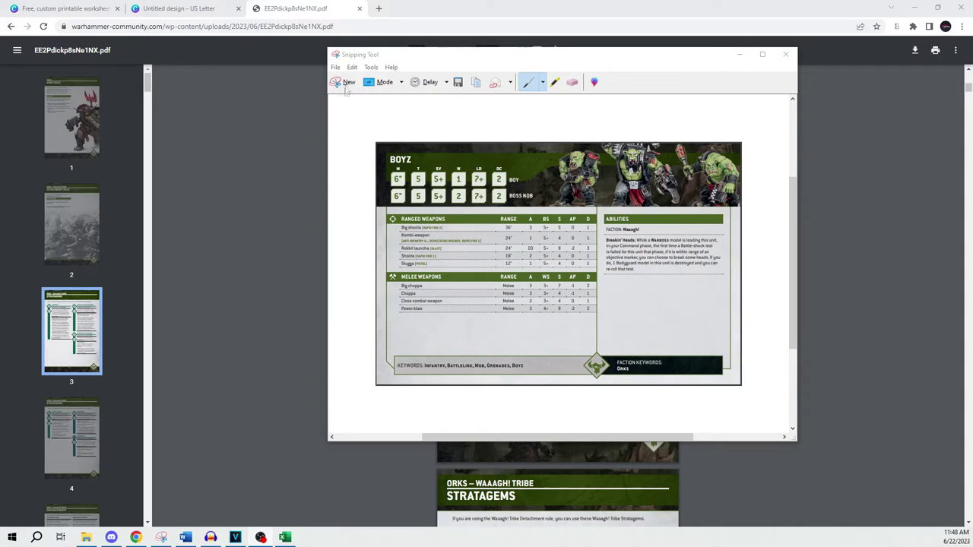
Step: Snip the Careen! stratagem card and save it as JPEG 'careen'
left_click(345, 86)
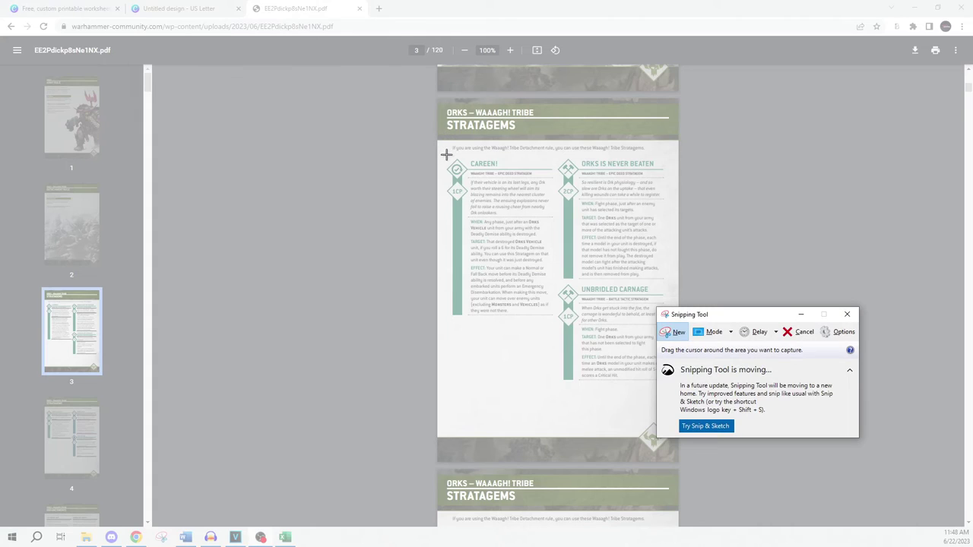
left_click_drag(445, 154, 558, 322)
right_click(516, 235)
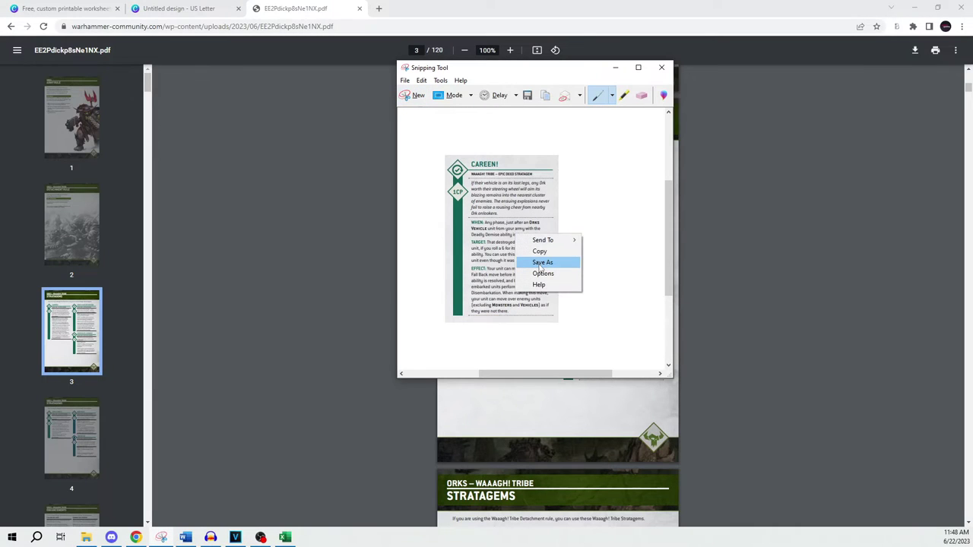
left_click(540, 263)
type("care")
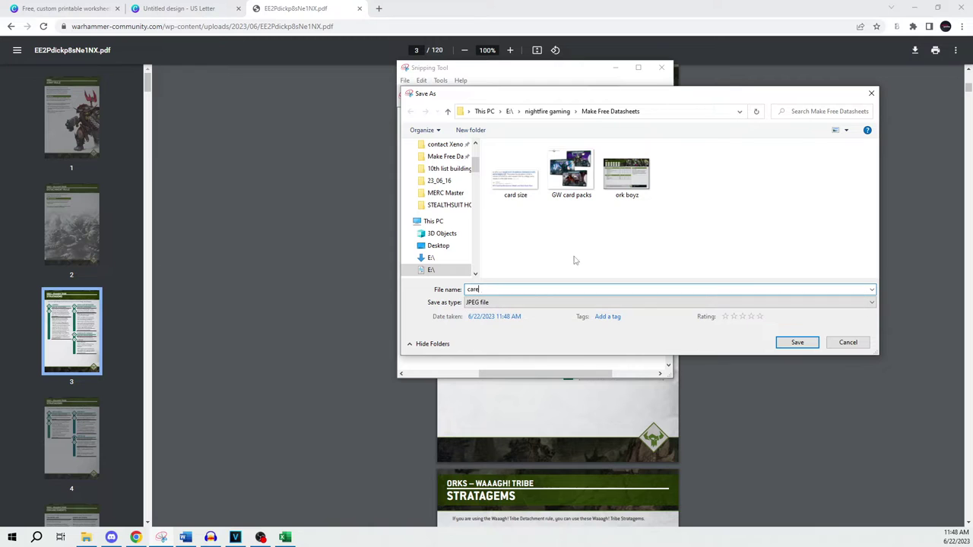
type("e")
key("Return")
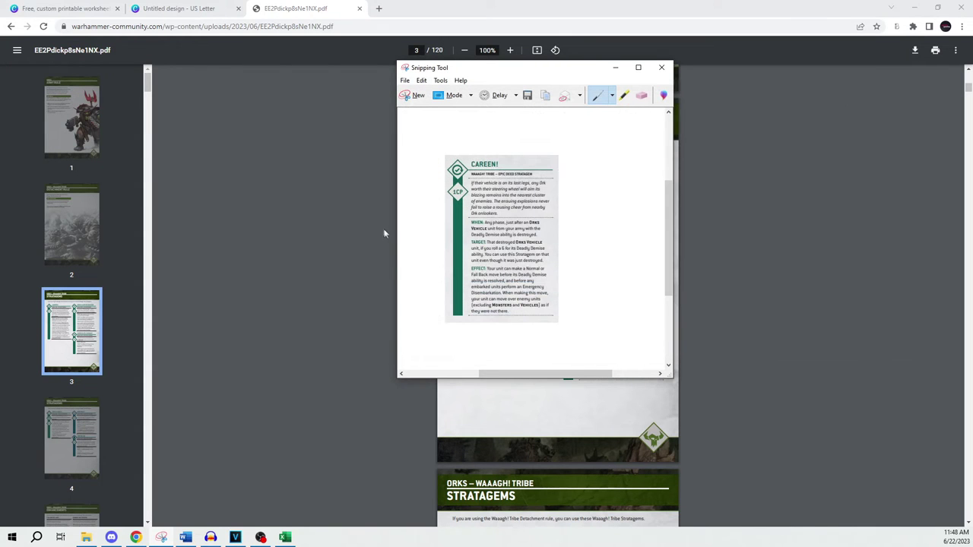
left_click(332, 141)
left_click(144, 7)
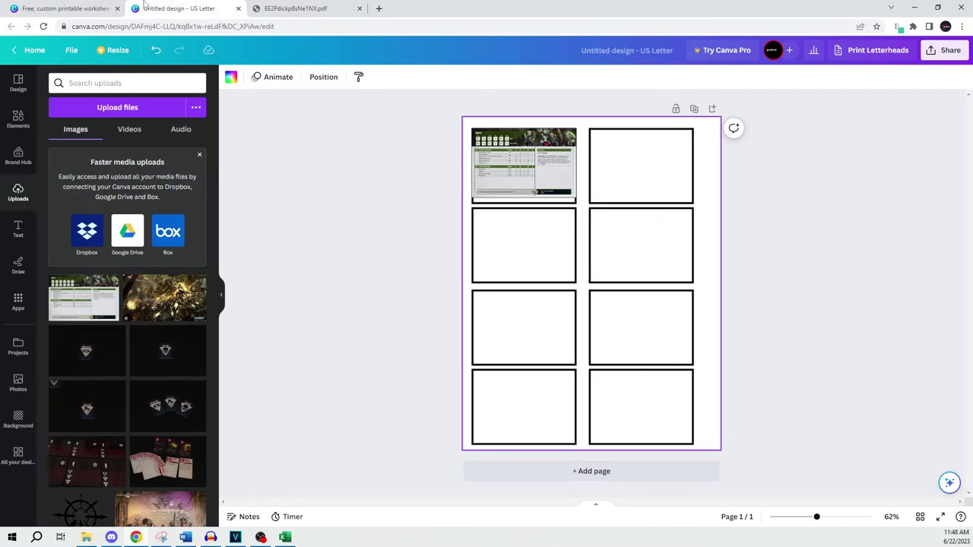
Step: Upload 'careen', rotate it 90°, and fit it into the top-right card outline
left_click(134, 112)
double_click(176, 86)
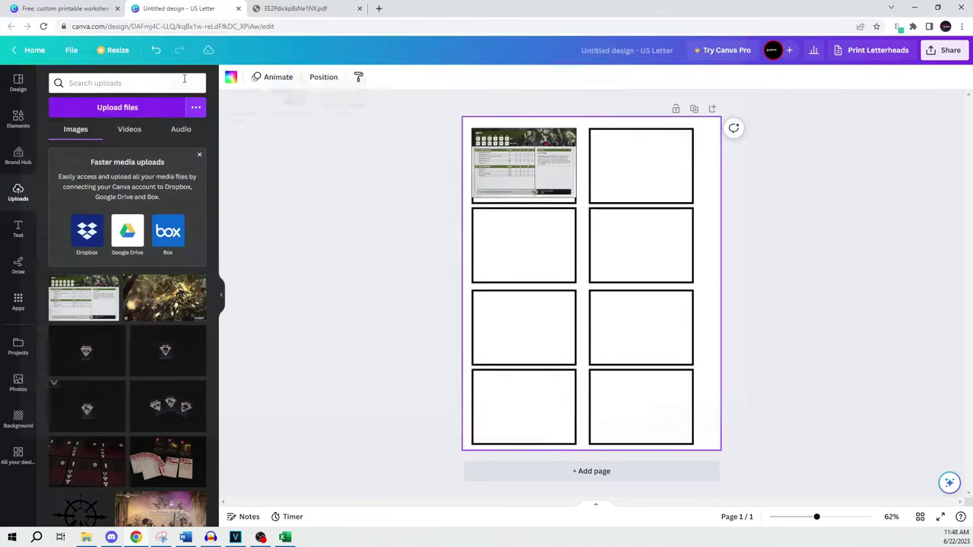
left_click_drag(67, 308, 579, 281)
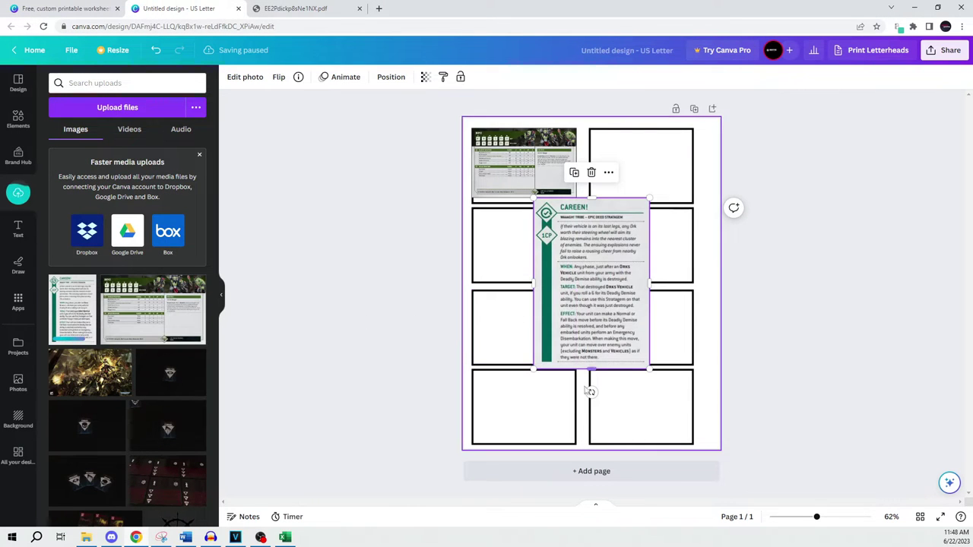
left_click_drag(590, 393, 527, 199)
left_click_drag(523, 245, 591, 202)
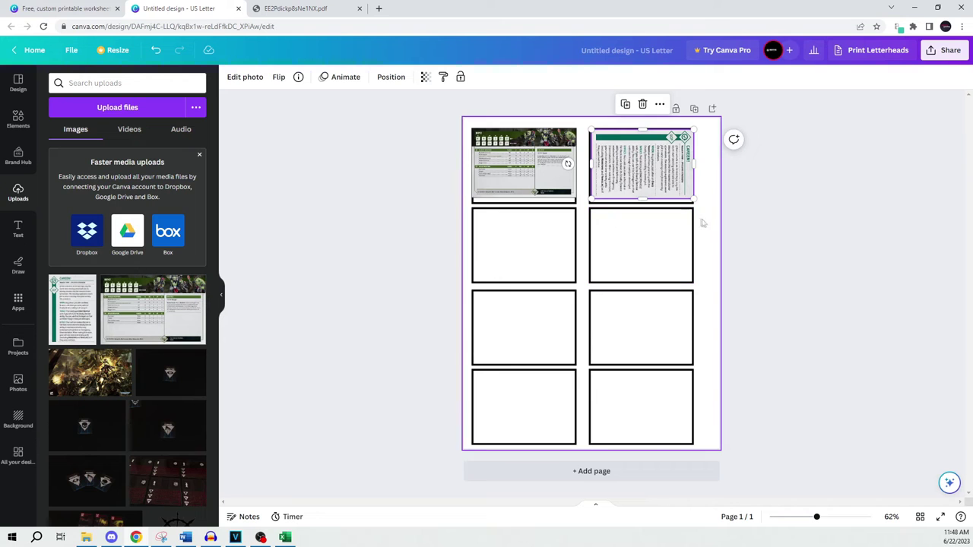
left_click(707, 225)
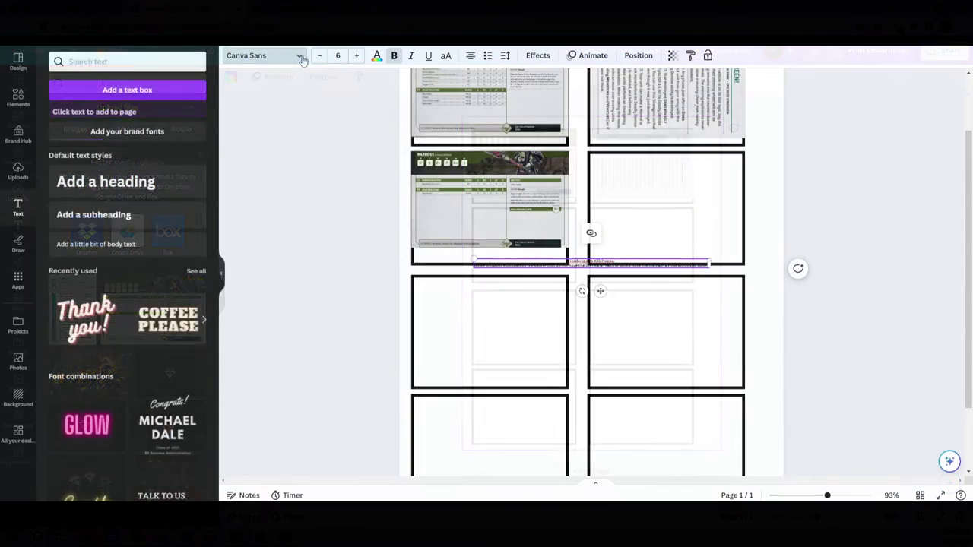
Step: Set the Headwoppa's Killchoppa text to Archivo Black size 7 under the Warboss card
left_click(299, 55)
left_click(114, 342)
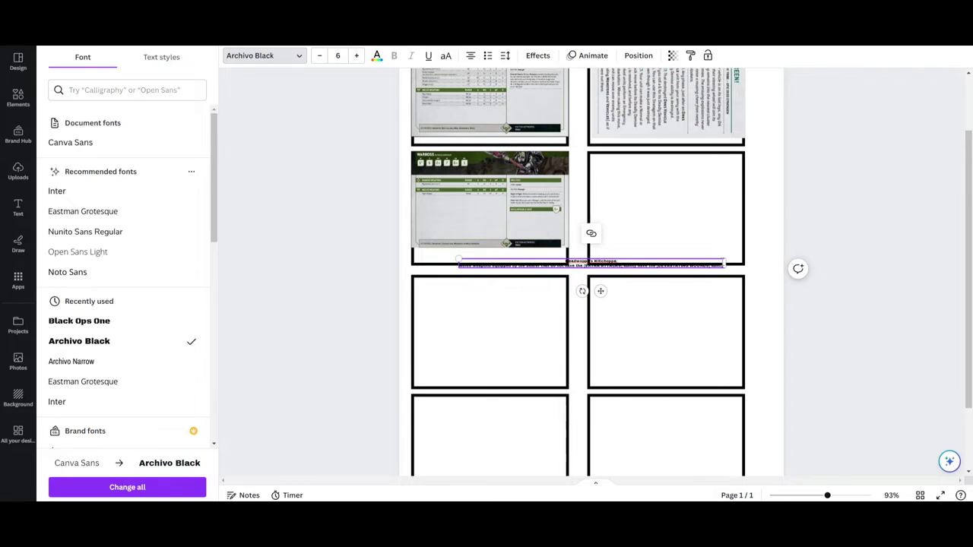
left_click_drag(724, 264, 637, 264)
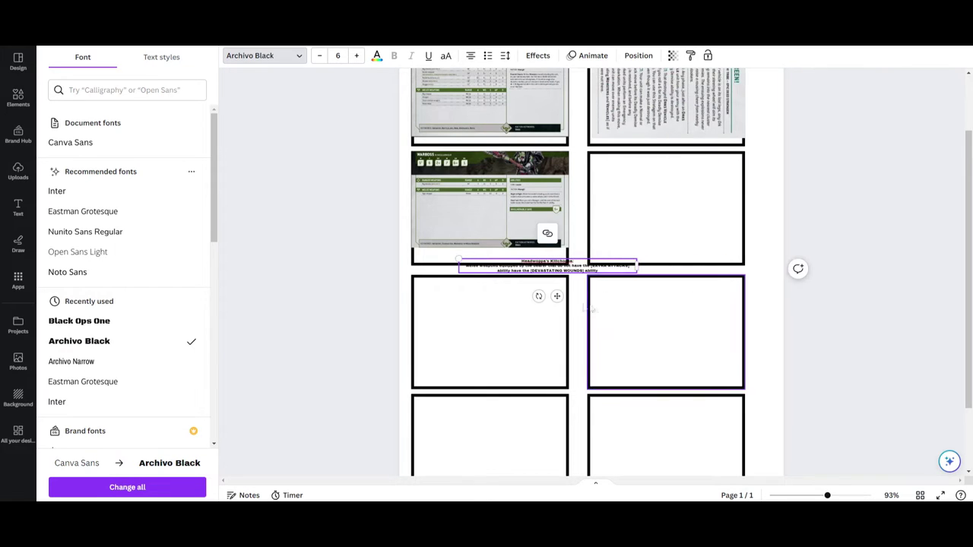
left_click_drag(557, 296, 508, 284)
left_click_drag(583, 255, 566, 257)
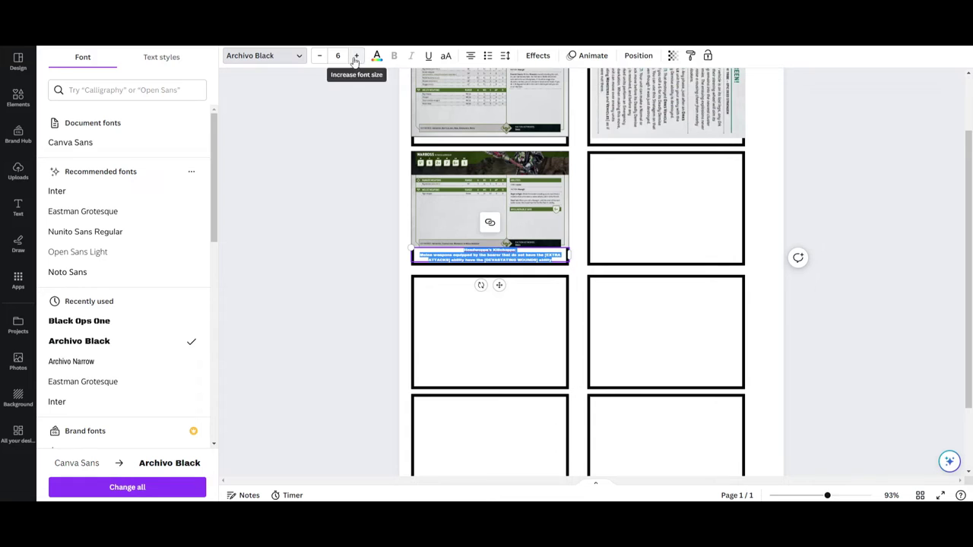
left_click(355, 56)
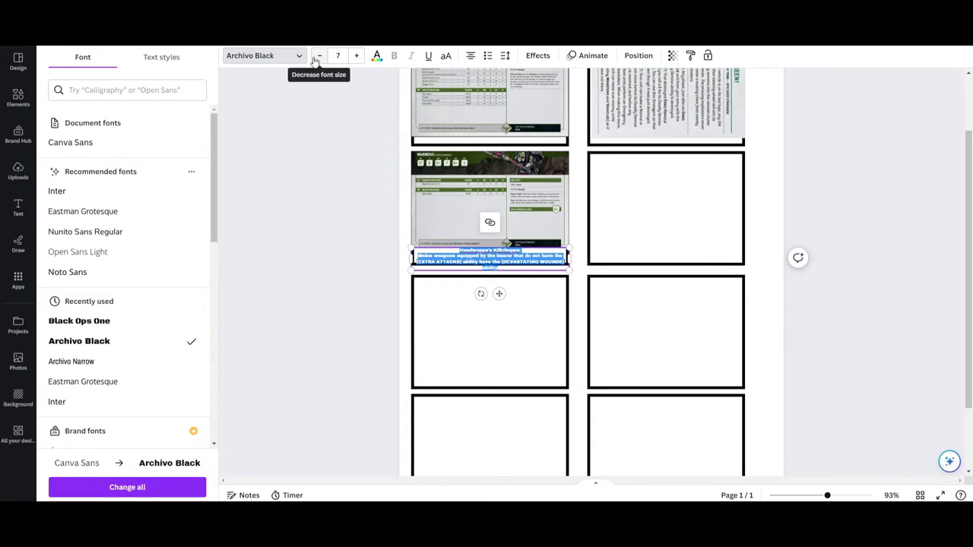
left_click(579, 282)
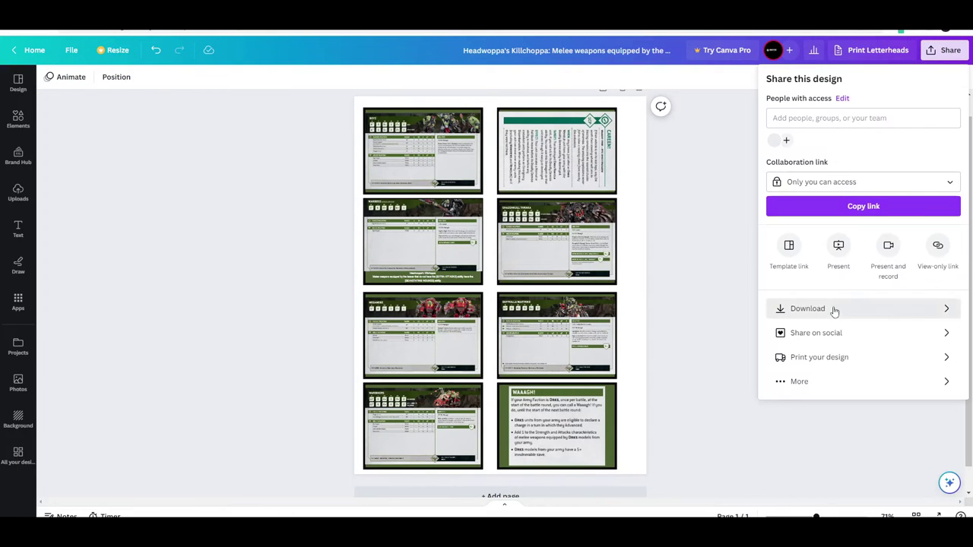
Step: Download the card sheet as a PDF Print file
left_click(834, 309)
left_click(847, 126)
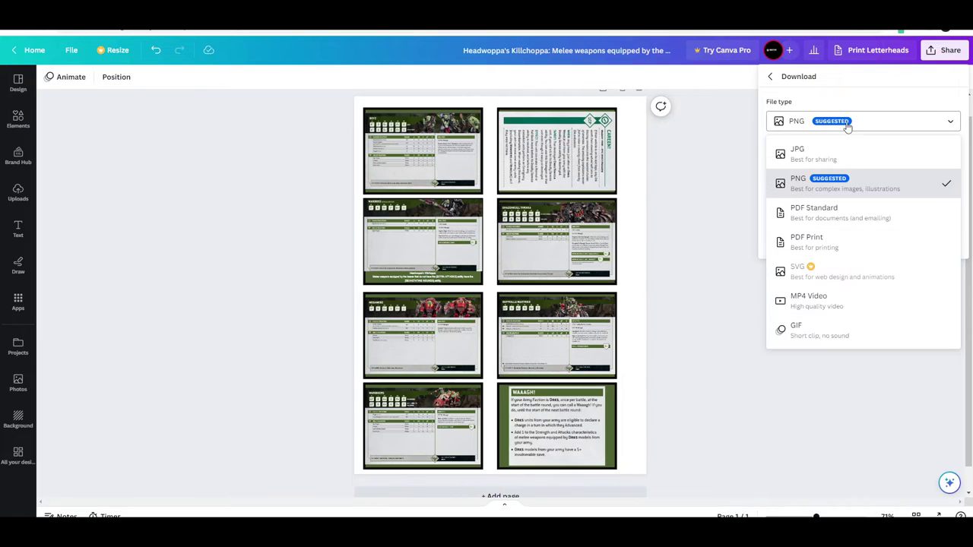
left_click(841, 240)
left_click(855, 249)
left_click(110, 508)
Step: Open the downloaded card-sheet PDF in Chrome and bring up its print colour options
left_click(129, 431)
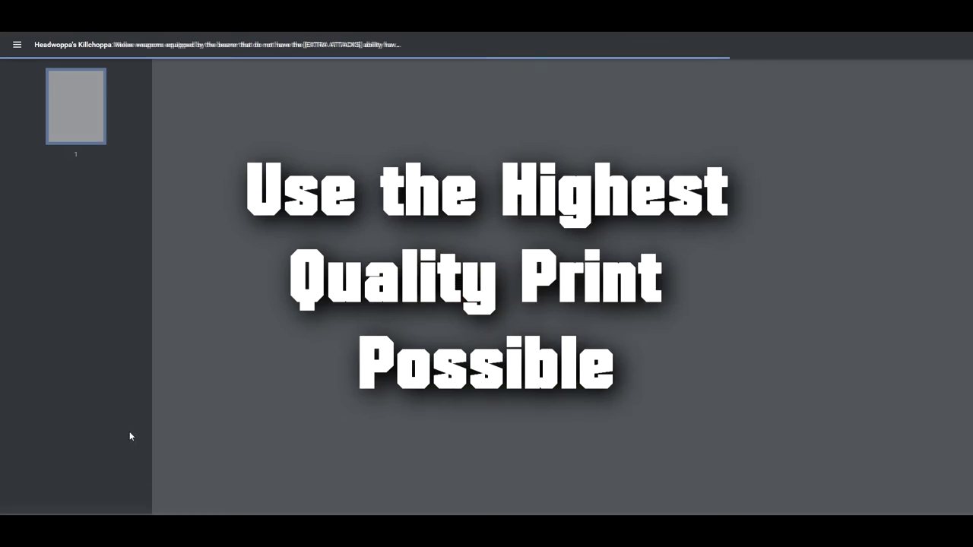
left_click(936, 44)
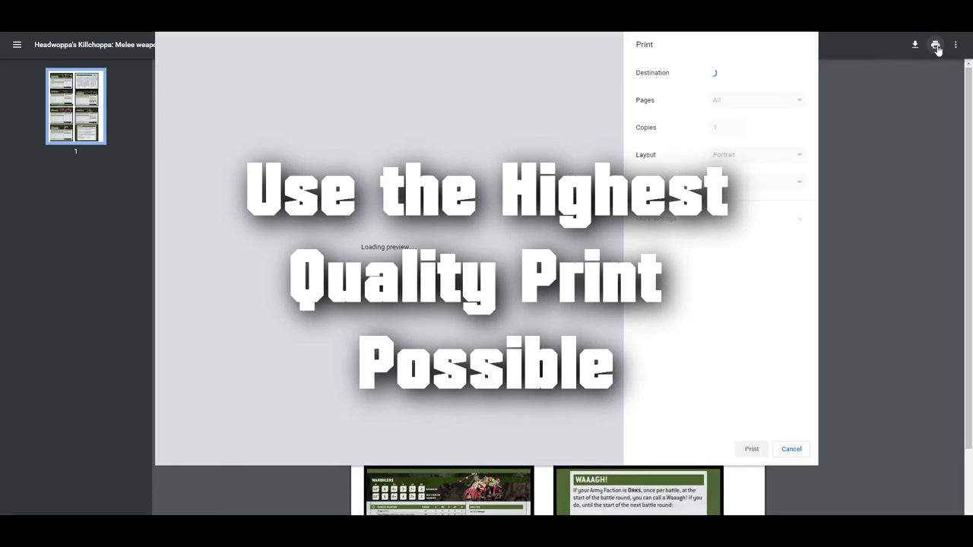
left_click(774, 159)
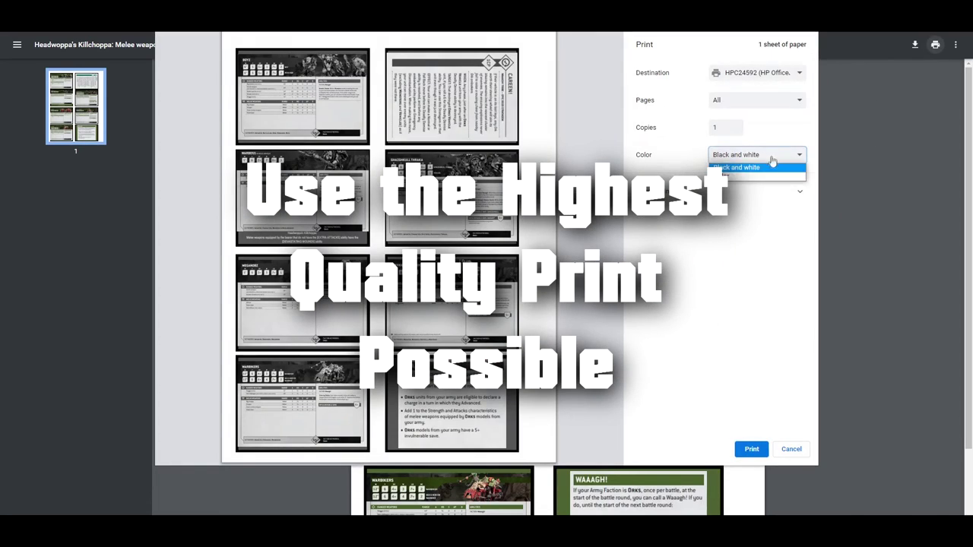